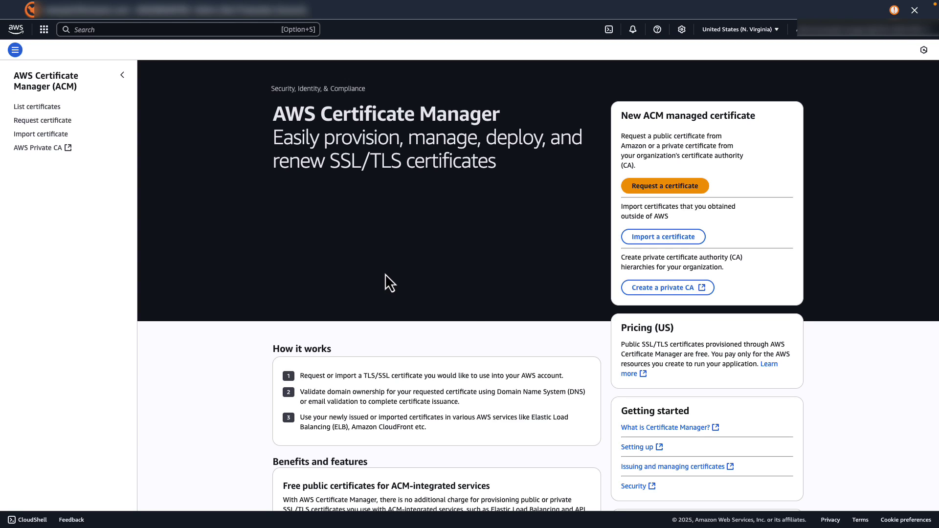
Start a request for a public certificate and enter the personal people.aws.dev subdomain as its fully qualified domain name
left_click(670, 194)
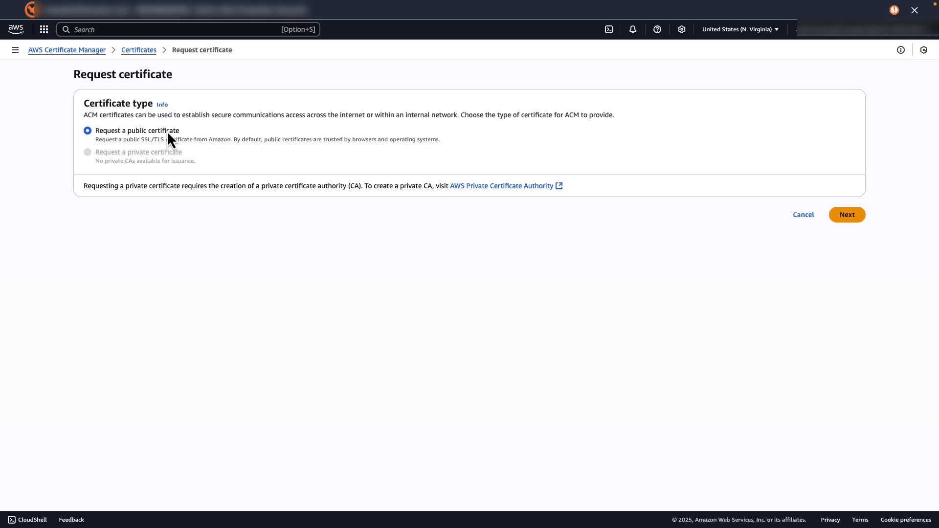
left_click(850, 219)
scroll(565, 269, "up", 2)
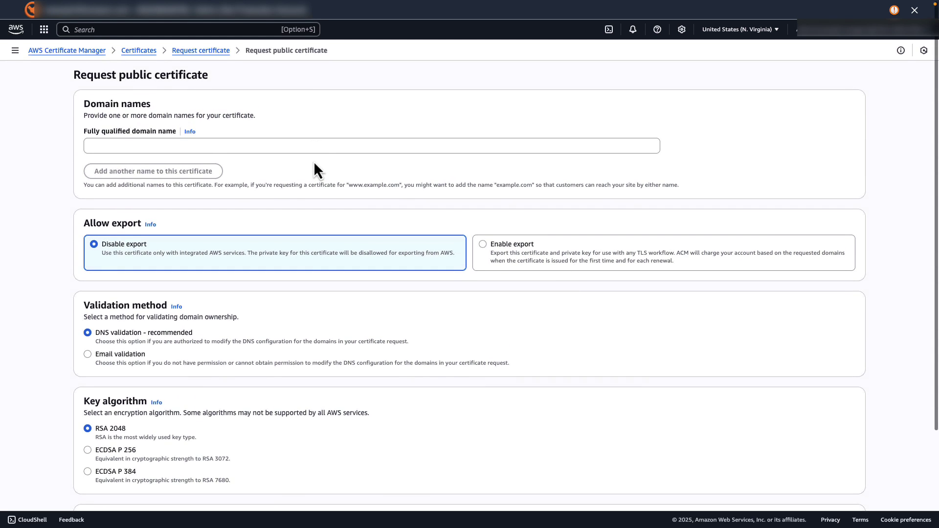
left_click(322, 145)
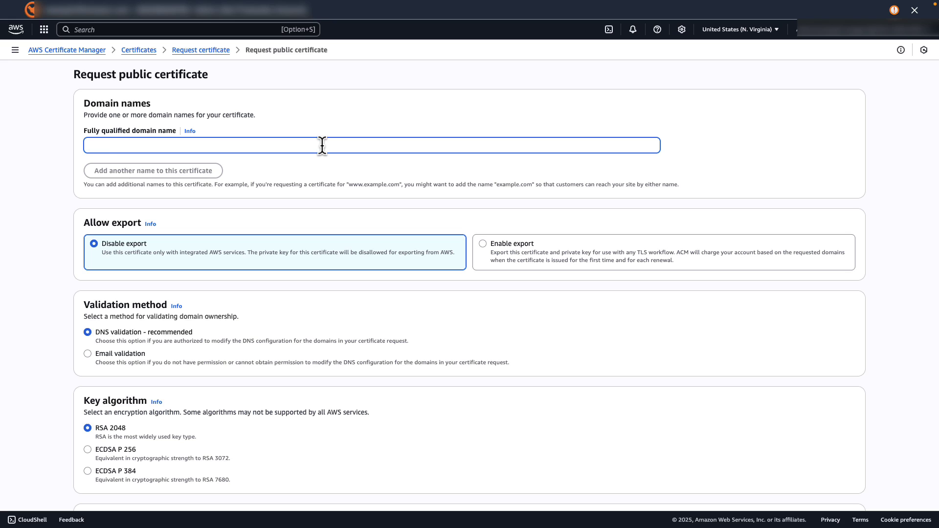
type("wwanjohi.people.aws.dev")
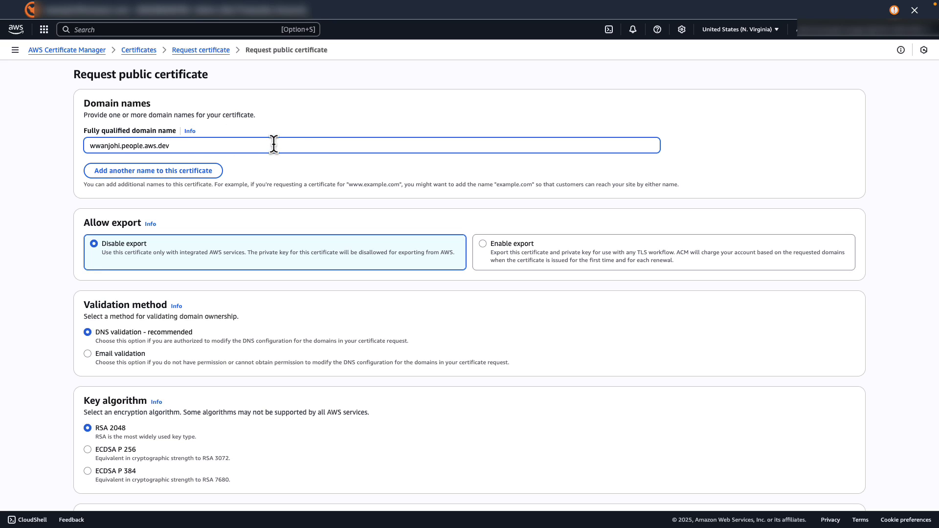
Enable export for the certificate, keep DNS validation and the RSA 2048 key algorithm, and submit the request
left_click(512, 248)
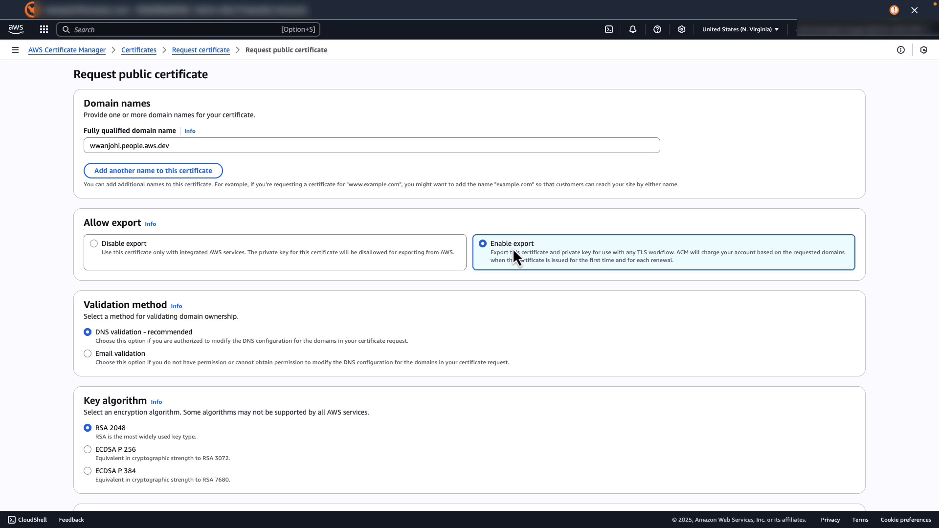
scroll(513, 248, "down", 1)
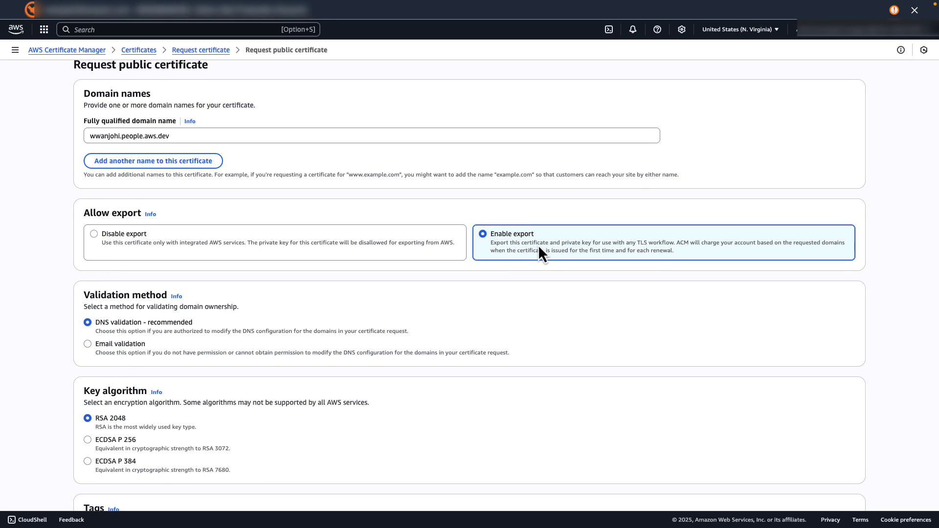
scroll(540, 249, "down", 1)
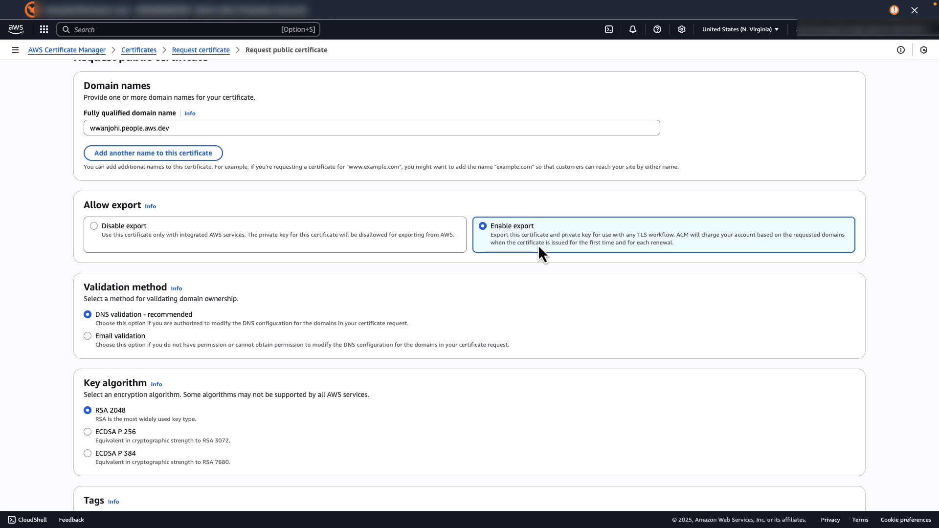
scroll(538, 244, "down", 3)
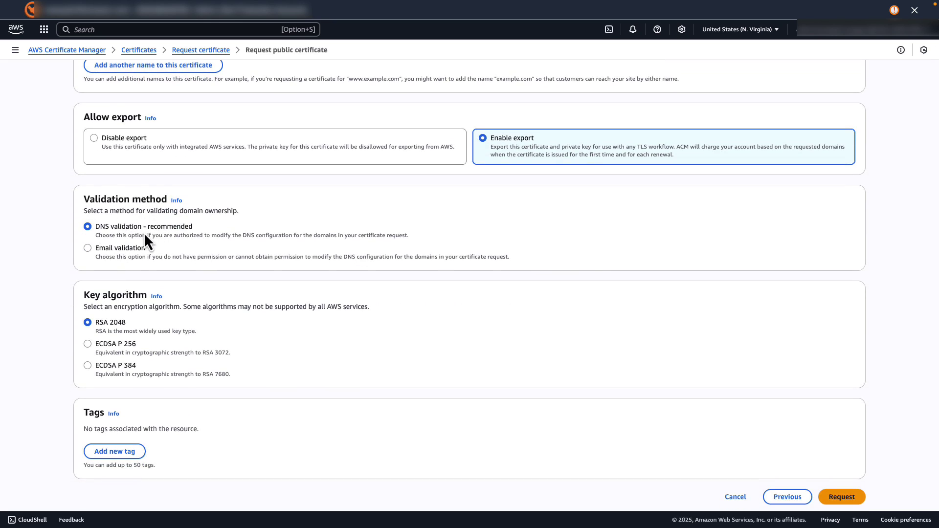
scroll(145, 238, "down", 1)
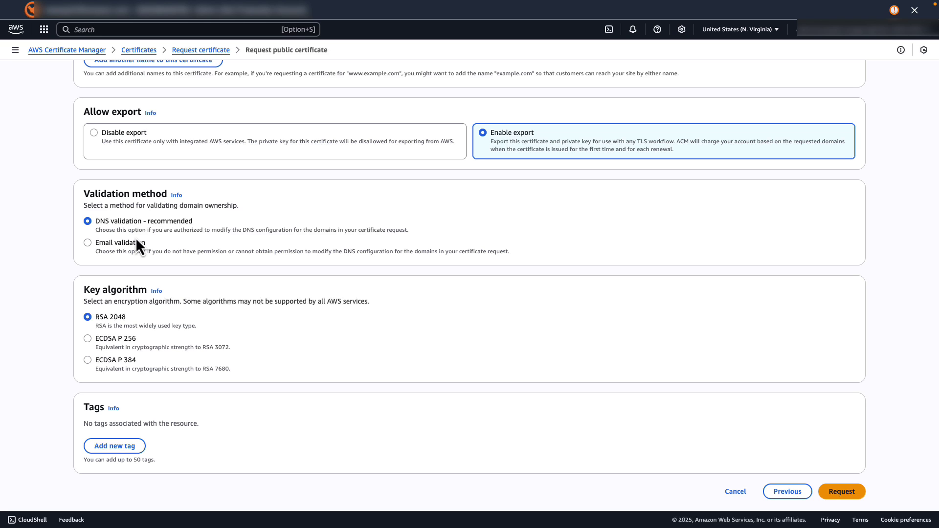
scroll(136, 239, "down", 1)
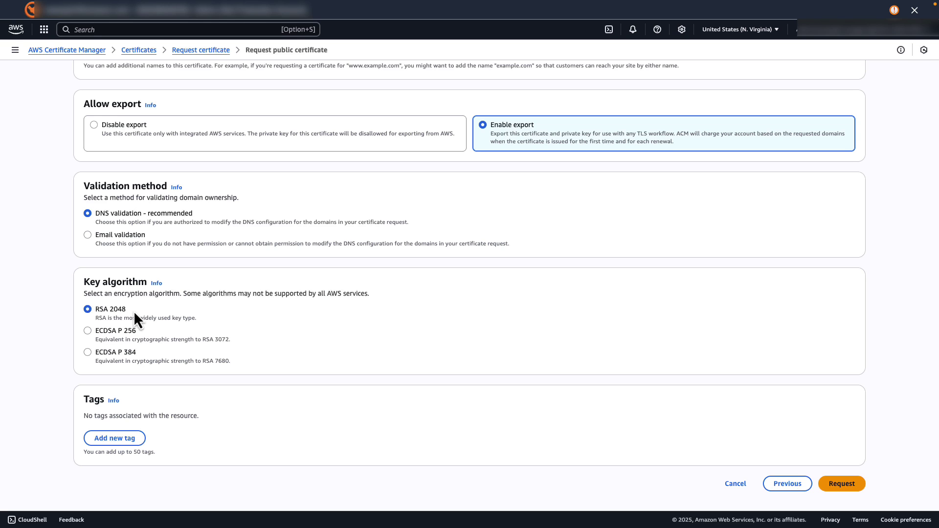
left_click(852, 488)
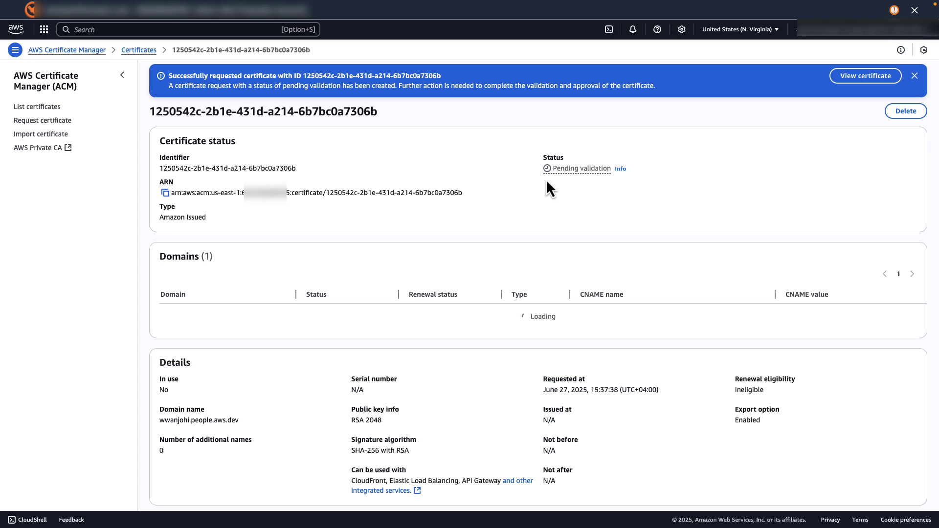
Check the status details of the newly requested certificate, including when it was issued
left_click(566, 173)
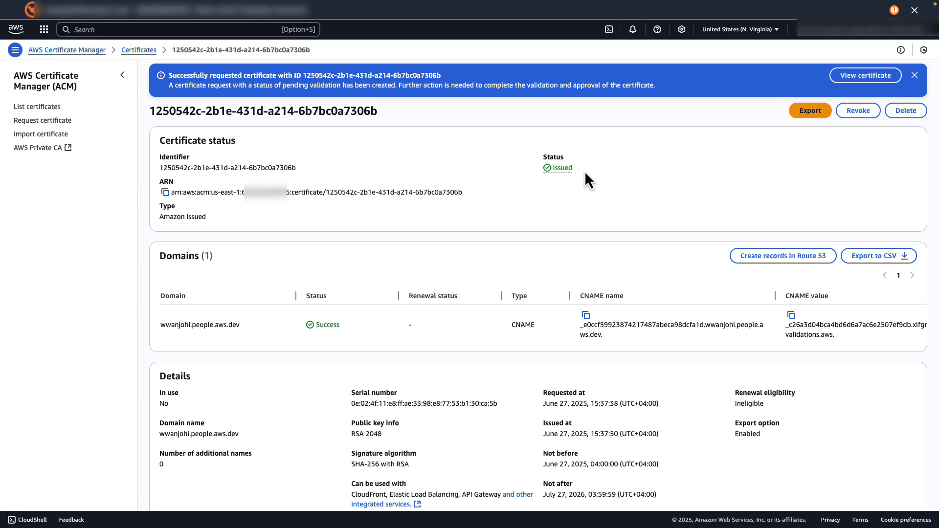
left_click(566, 172)
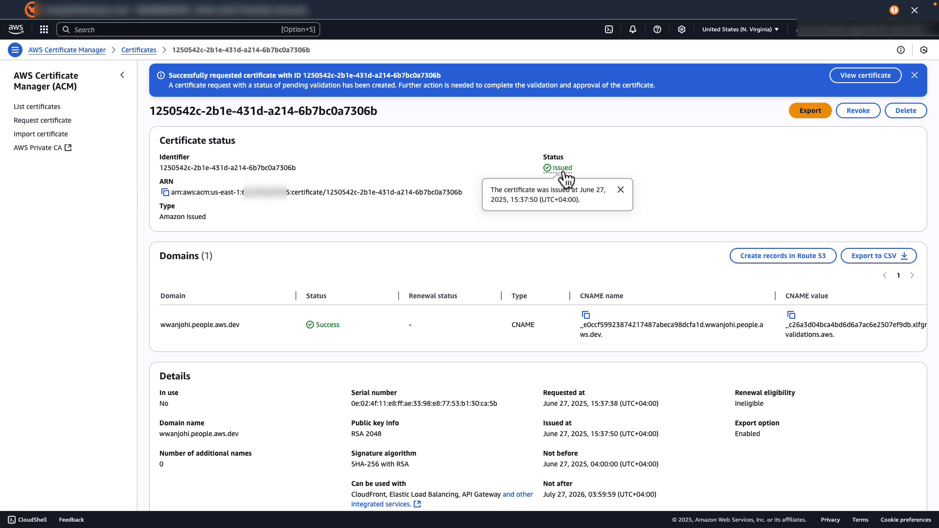
left_click(630, 167)
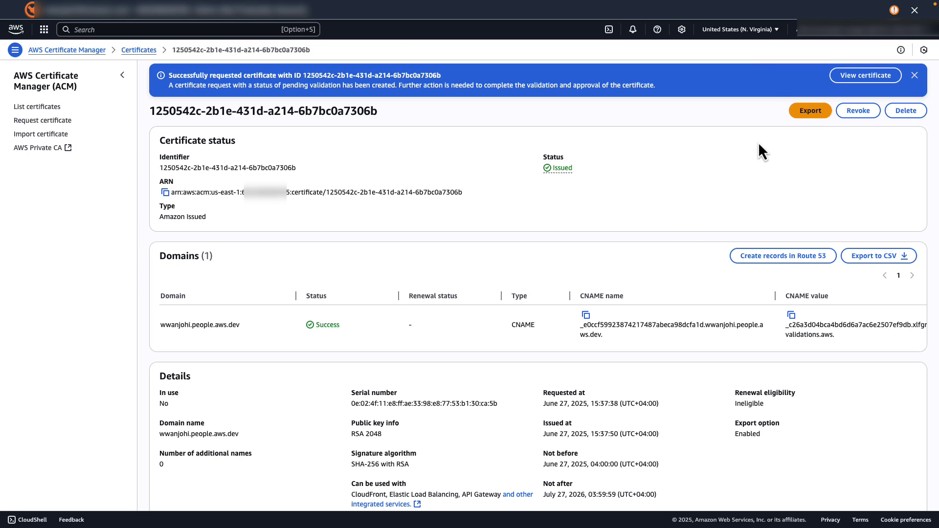
Export the issued certificate, entering and confirming the private key encryption passphrase, and generate its PEM encoding
left_click(811, 114)
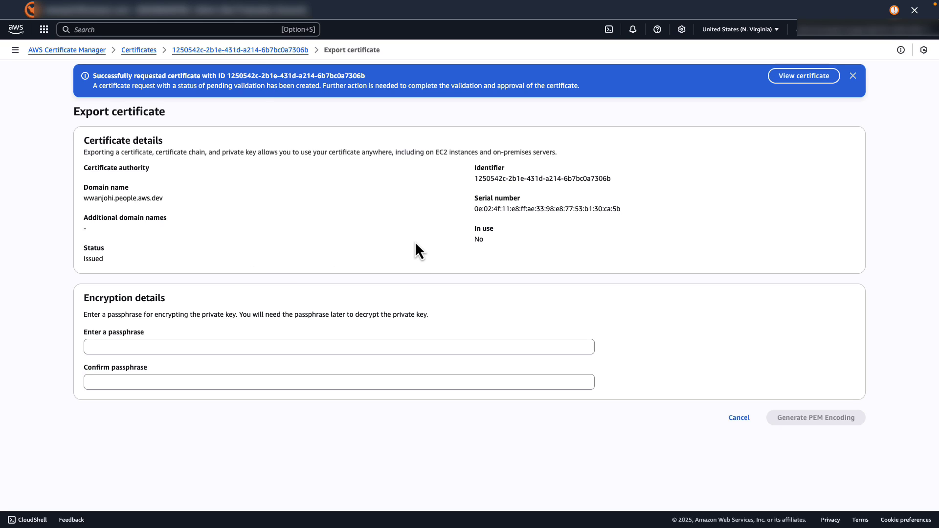
left_click(266, 347)
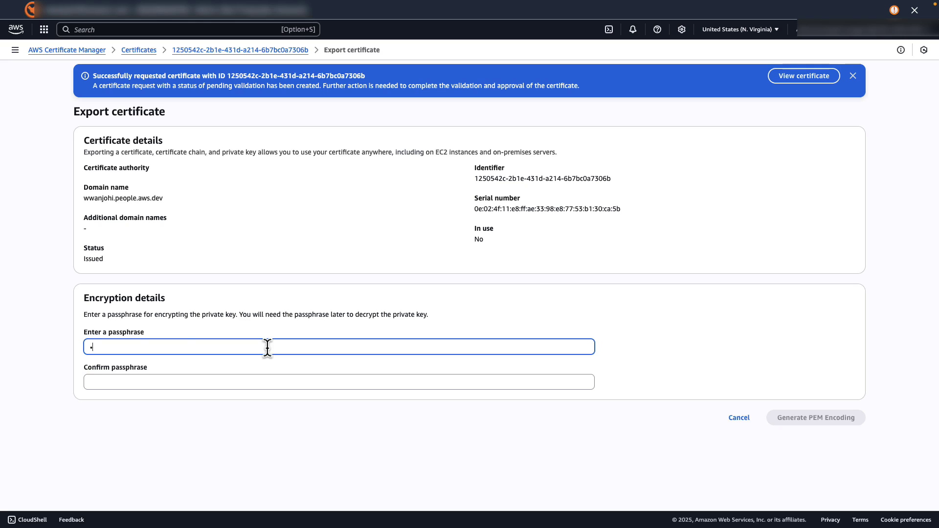
type("•••••")
left_click(223, 383)
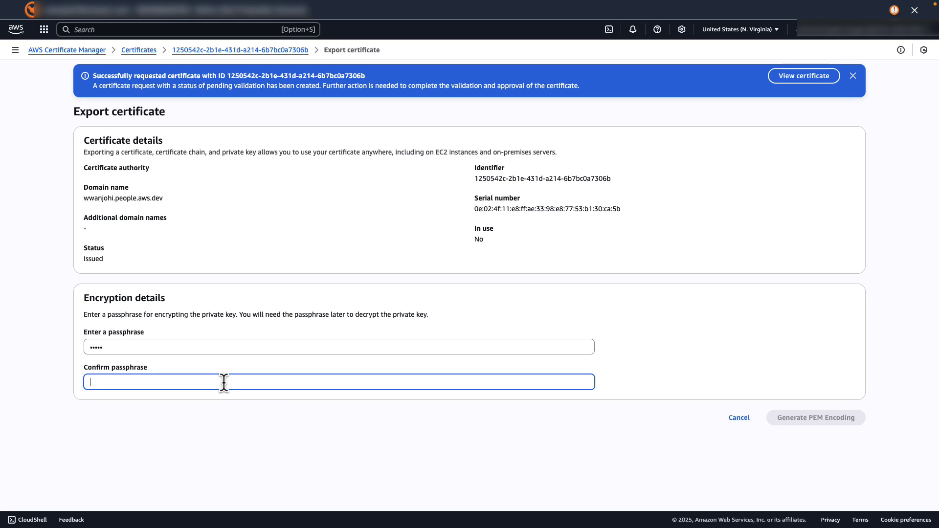
type("•••••")
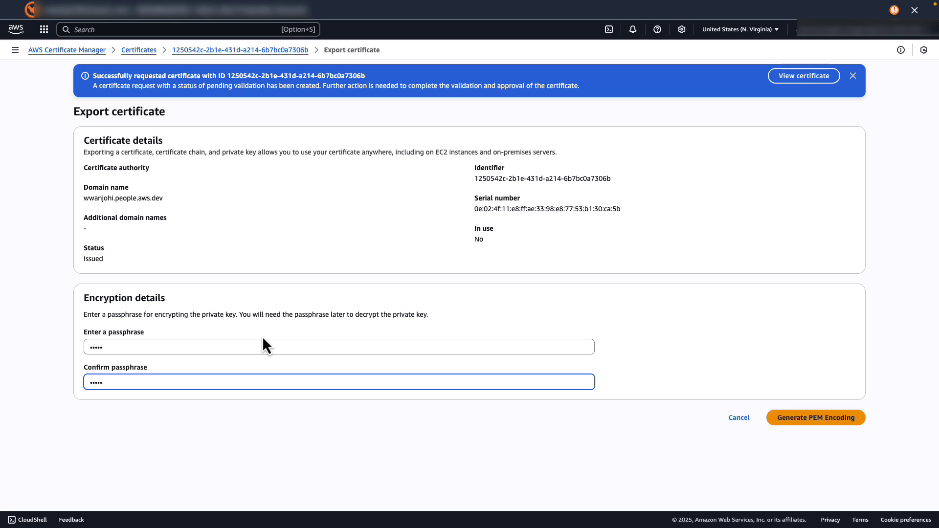
left_click(684, 256)
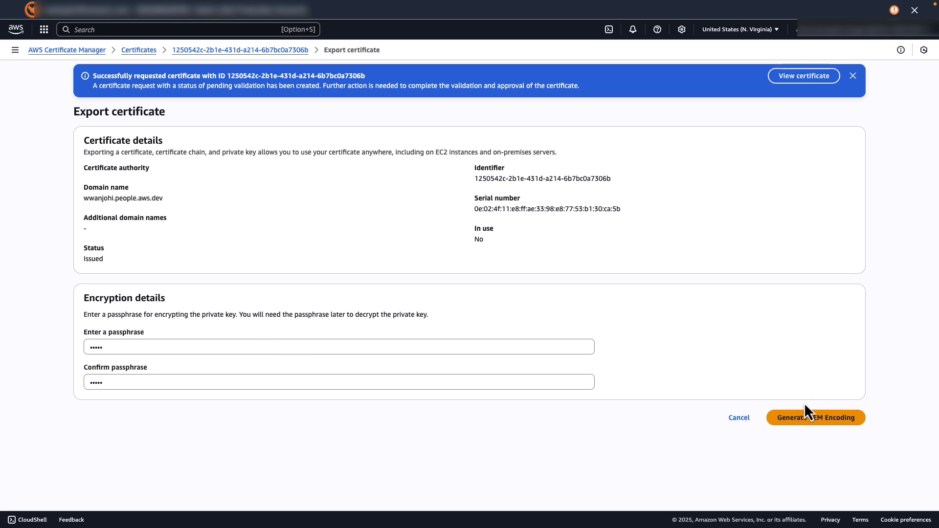
left_click(811, 419)
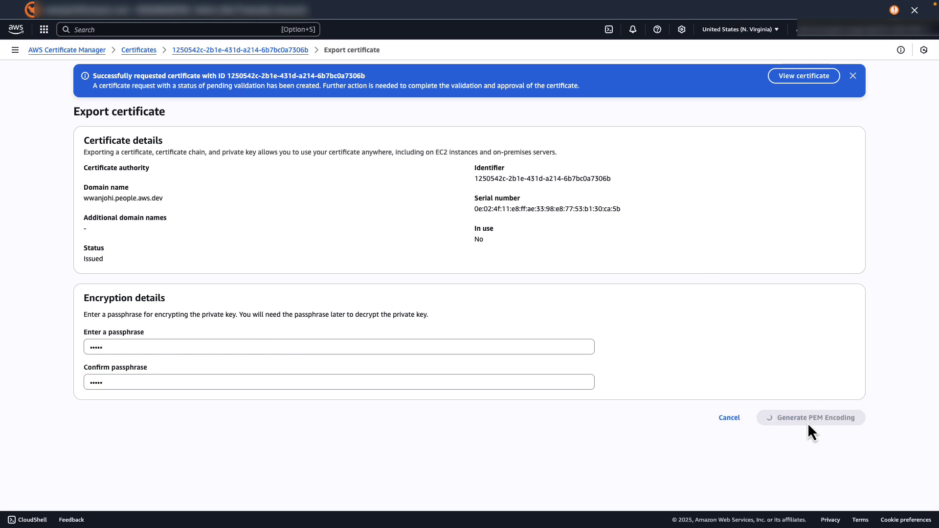
Download the exported certificate body, certificate chain and private key all together, and finish the export
scroll(514, 421, "down", 1)
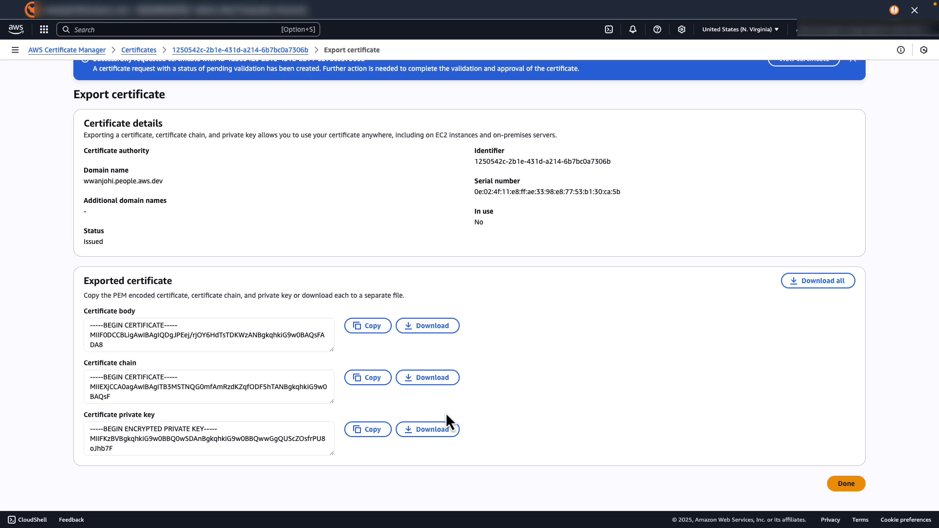
left_click(827, 284)
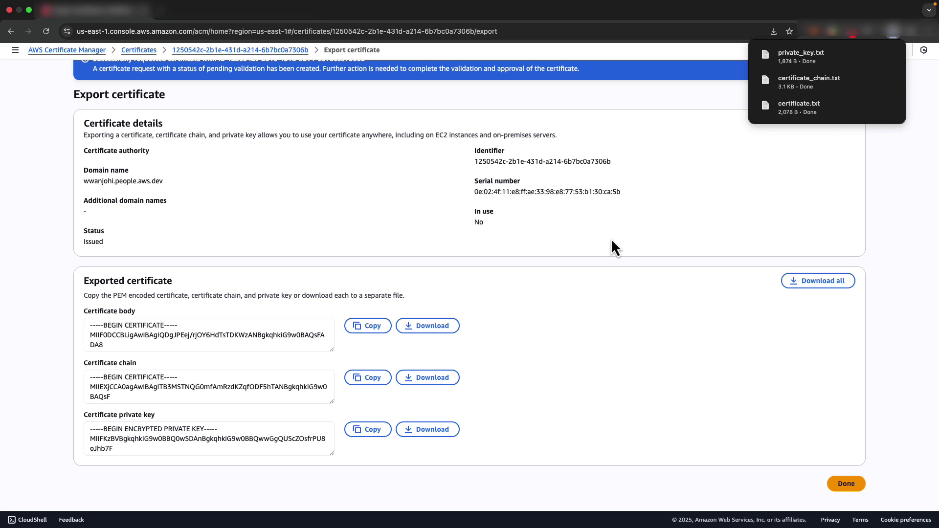
left_click(847, 485)
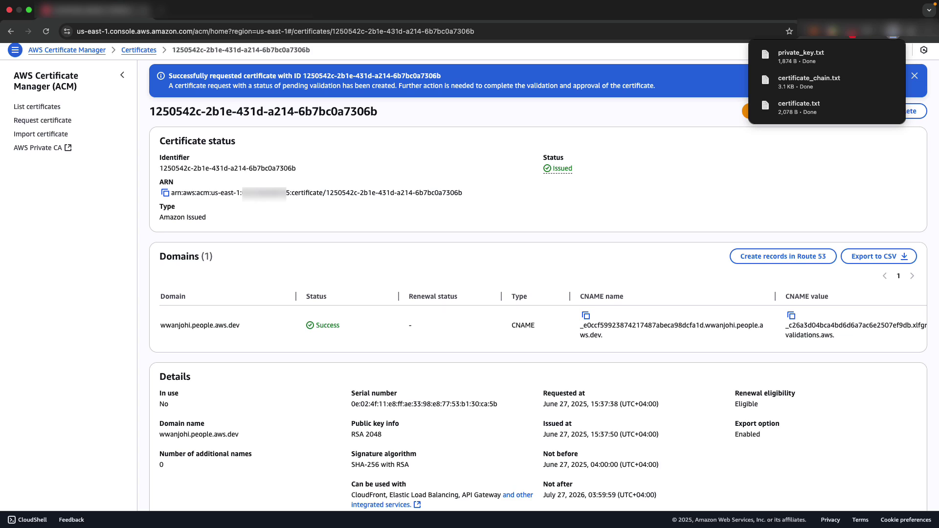
Renew the people.aws.dev certificate from the list of certificates, confirming with "renew"
key("super+Tab")
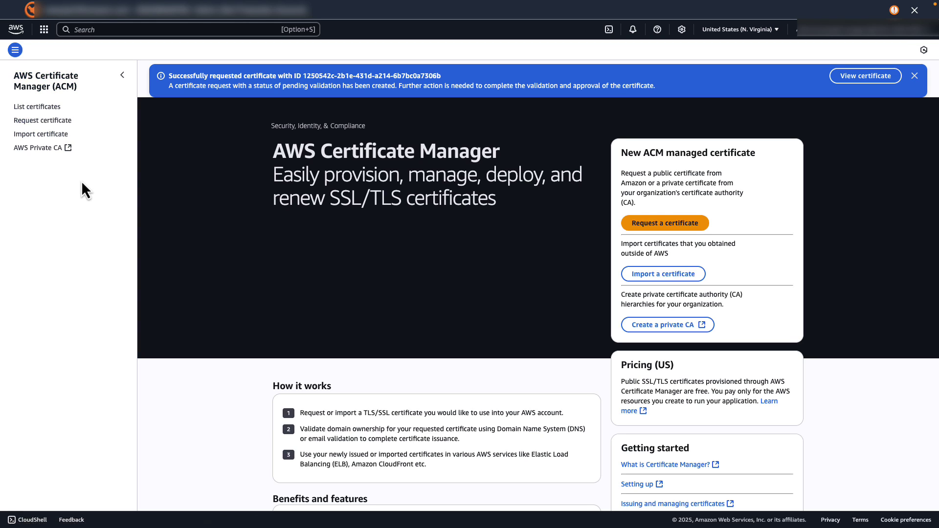
left_click(37, 108)
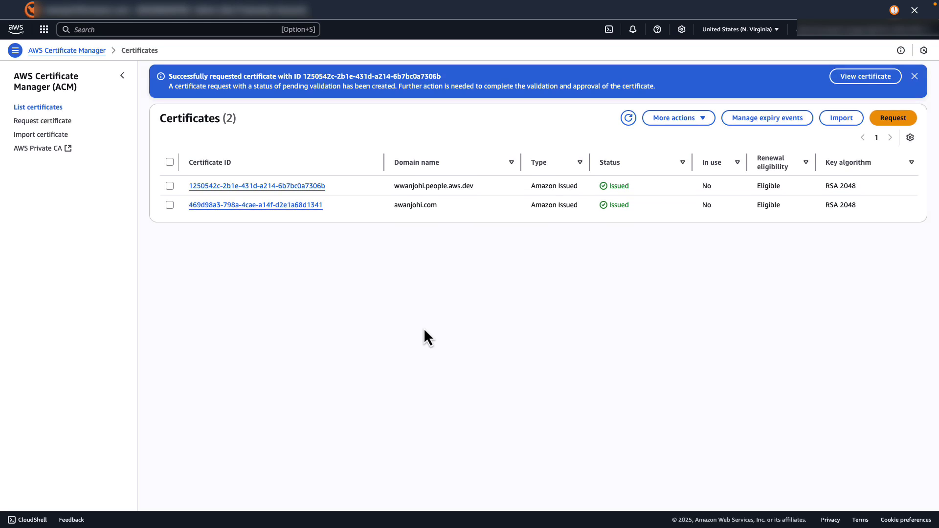
left_click(170, 186)
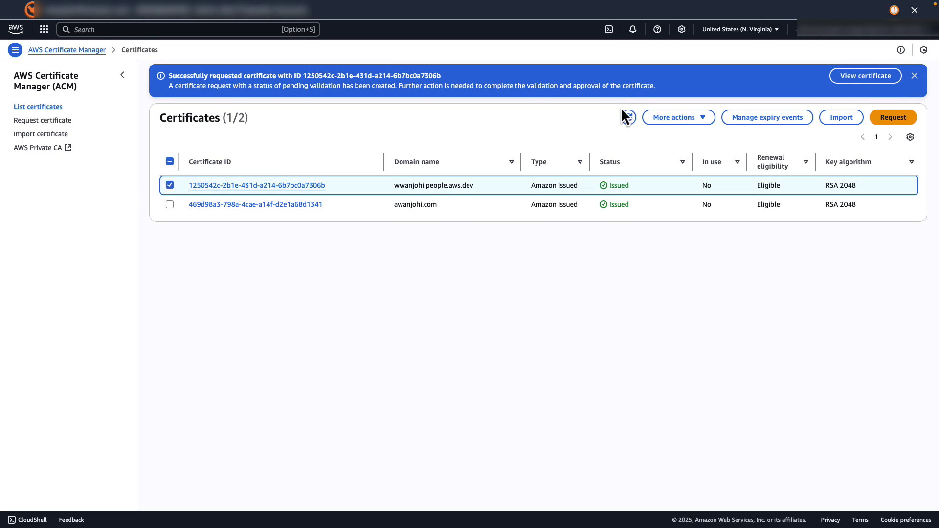
left_click(704, 119)
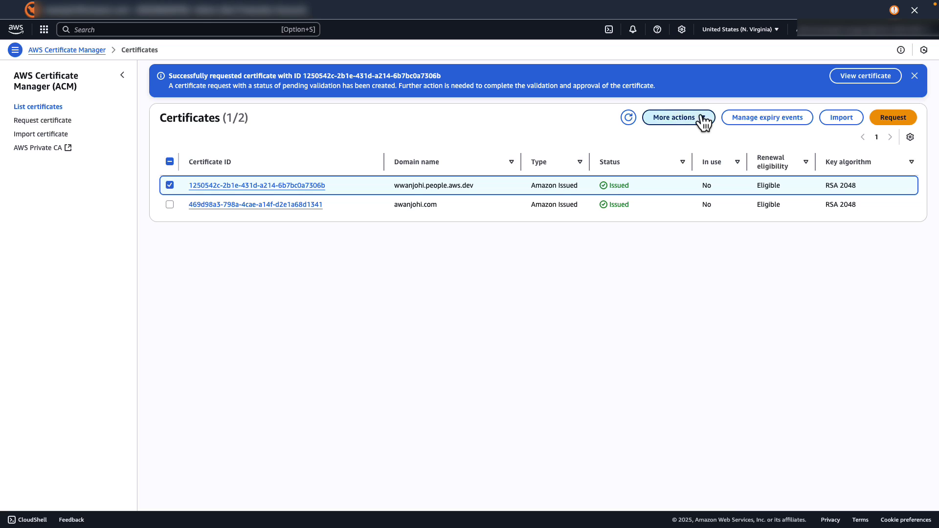
left_click(675, 152)
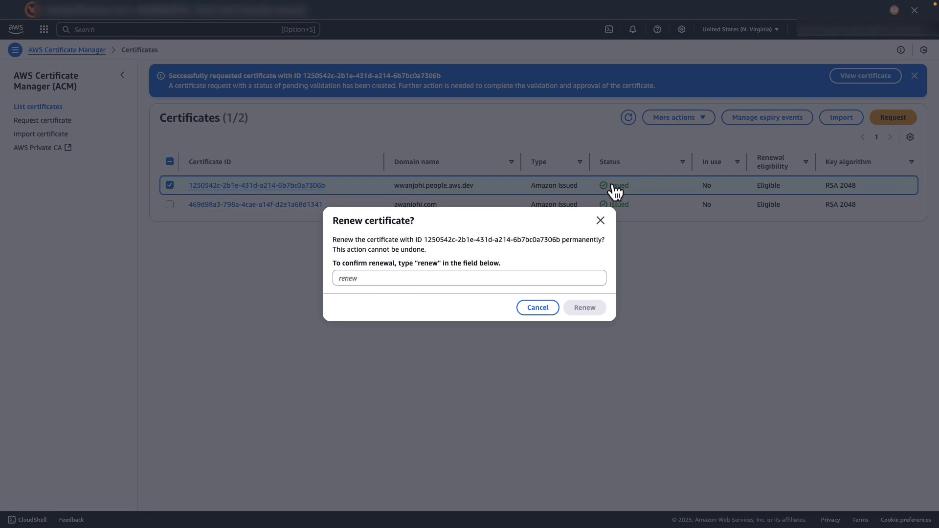
left_click(395, 283)
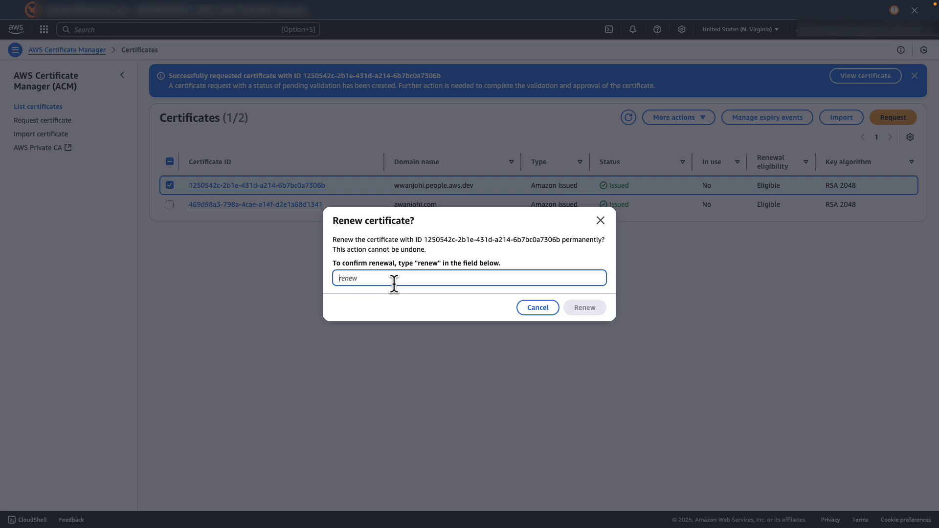
type("renew")
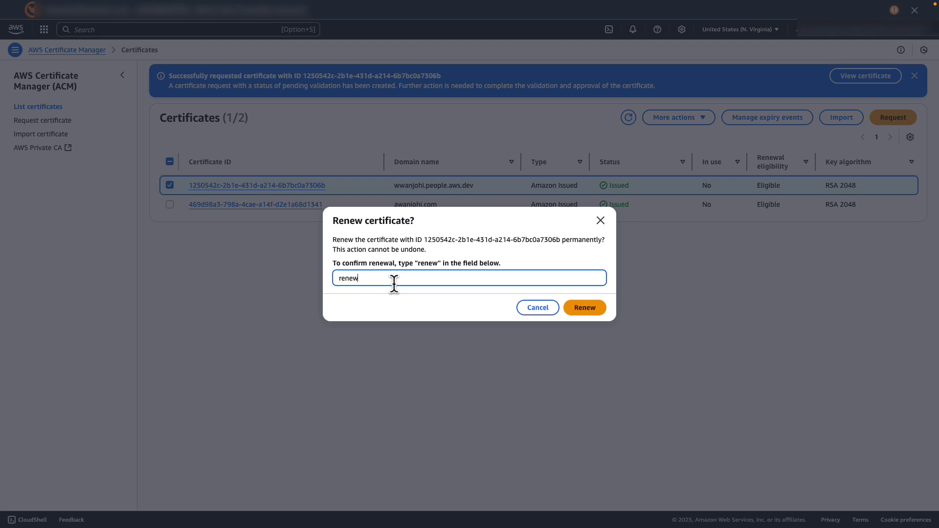
left_click(592, 312)
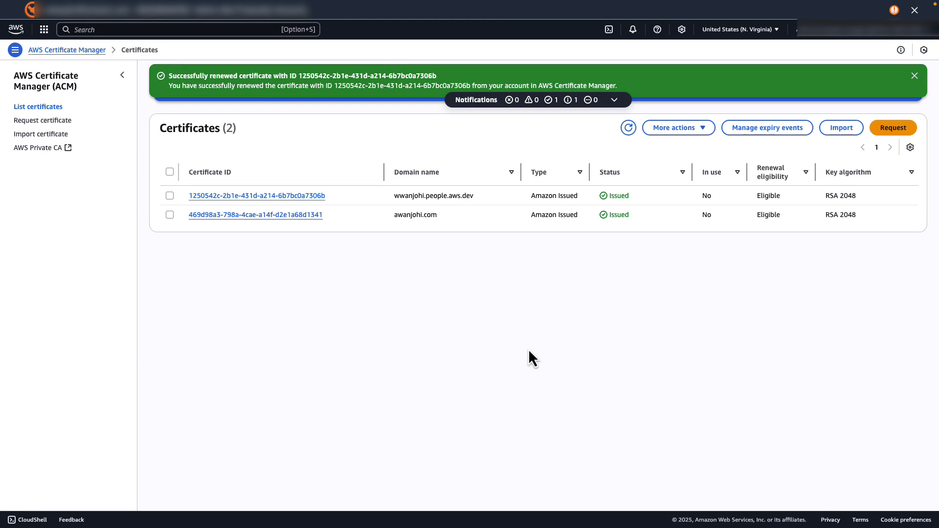
Open the details of the renewed people.aws.dev certificate from the list of certificates
left_click(303, 195)
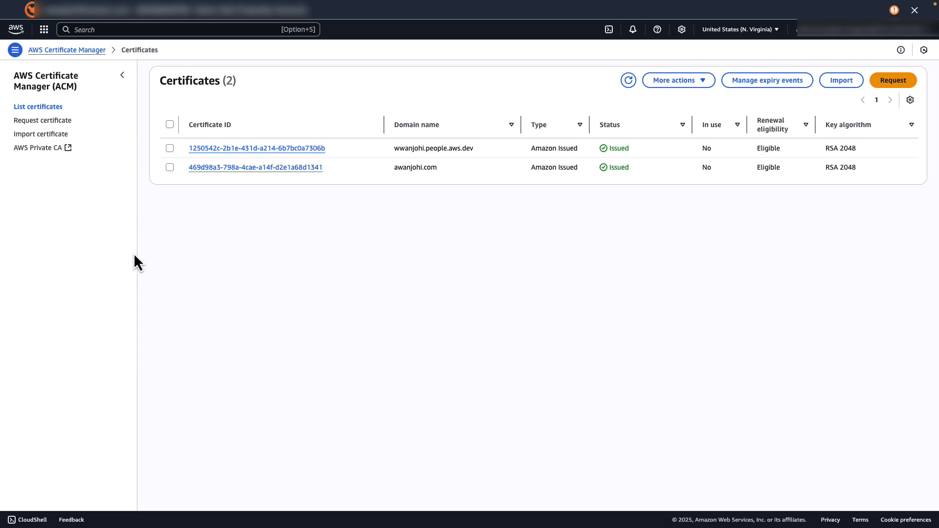
Revoke the people.aws.dev certificate with the reason KEY_COMPROMISE, confirming with "revoke"
left_click(169, 147)
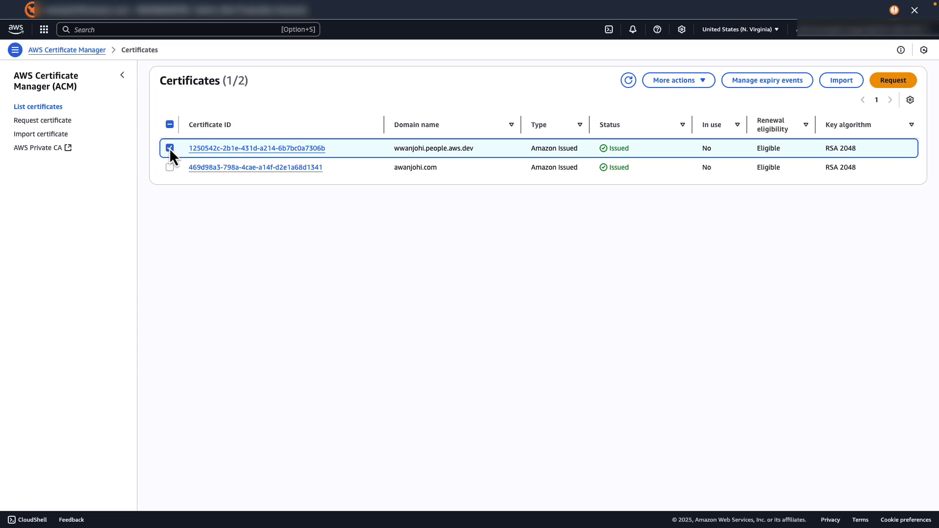
left_click(708, 83)
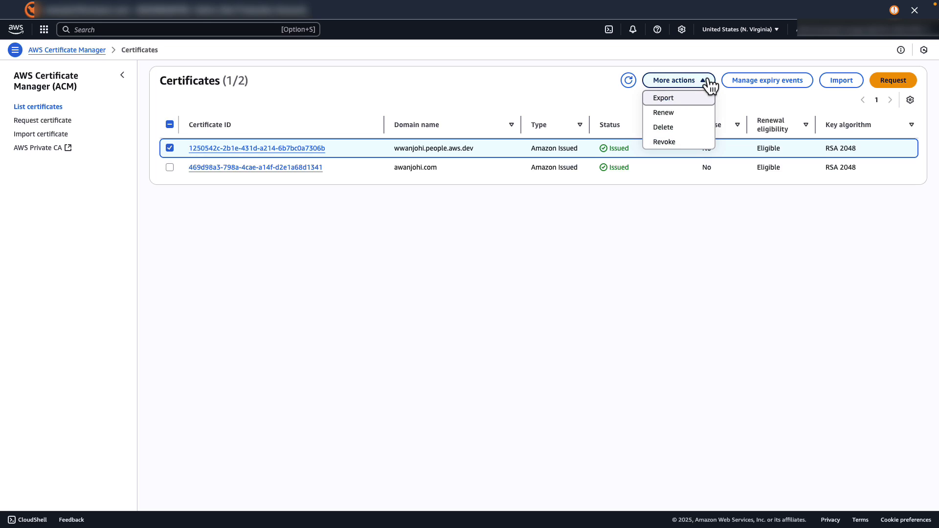
left_click(687, 142)
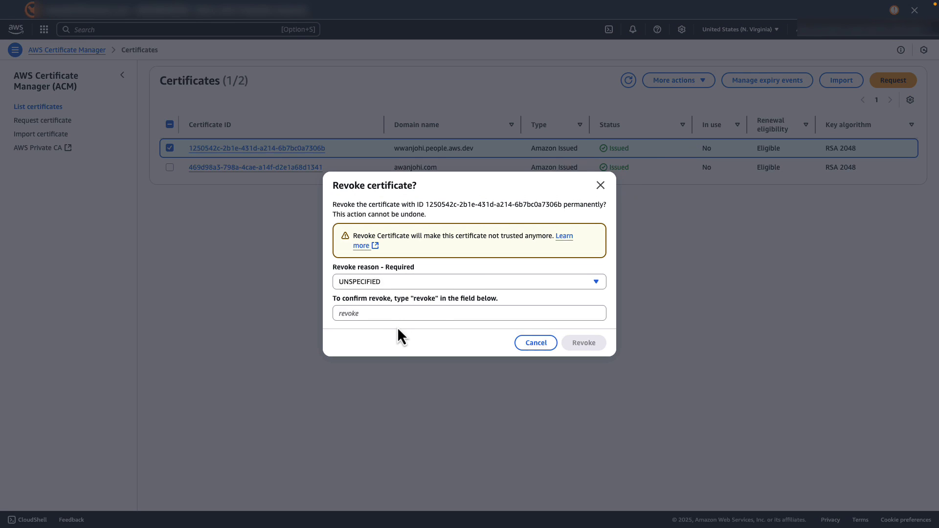
left_click(395, 313)
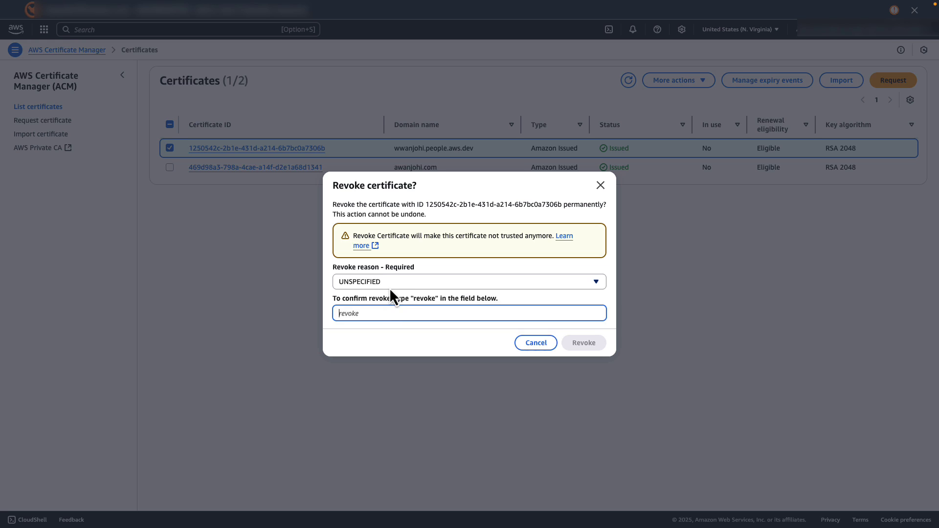
left_click(415, 282)
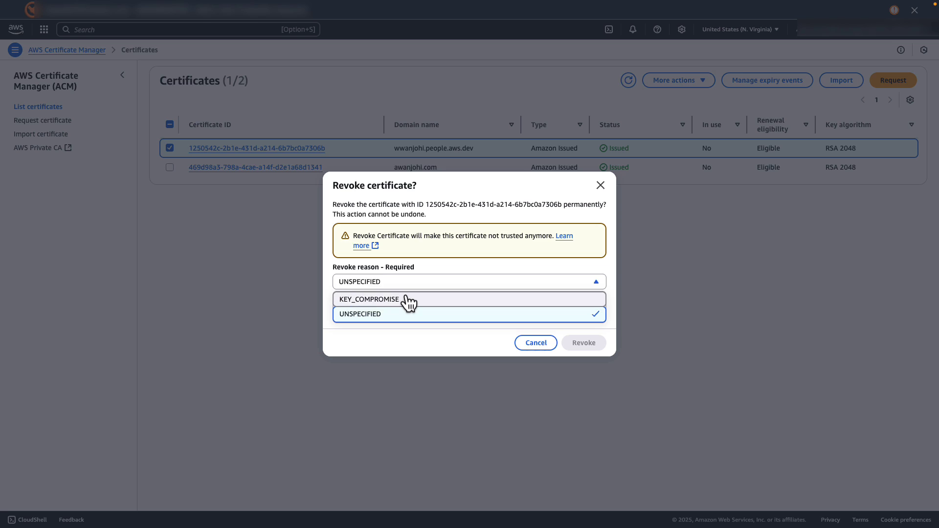
left_click(407, 300)
left_click(389, 314)
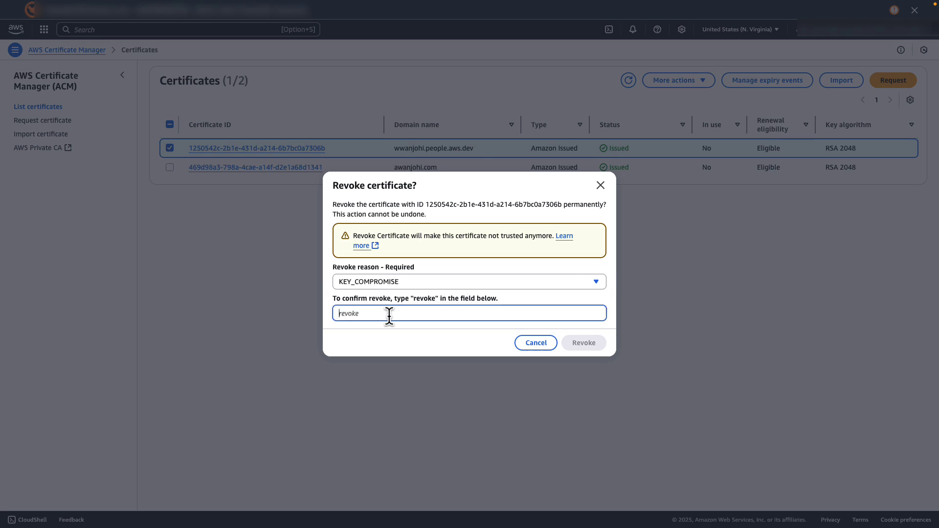
type("revoke")
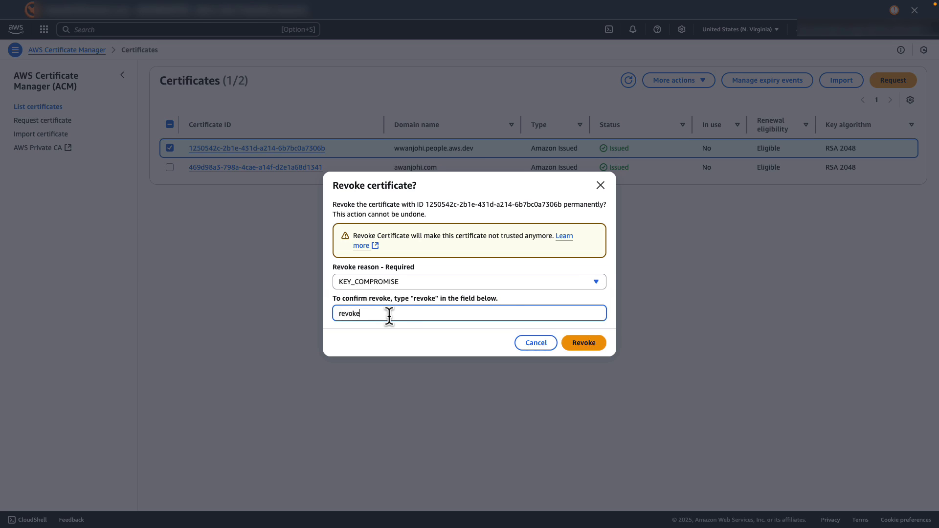
left_click(583, 343)
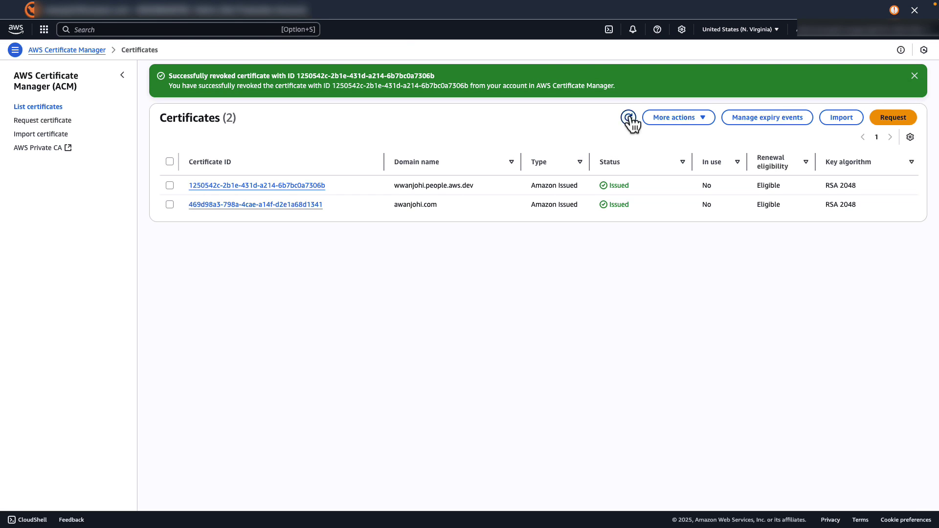
Refresh the list of certificates and check the people.aws.dev certificate's status explanation in its details
left_click(629, 118)
left_click(277, 186)
left_click(566, 169)
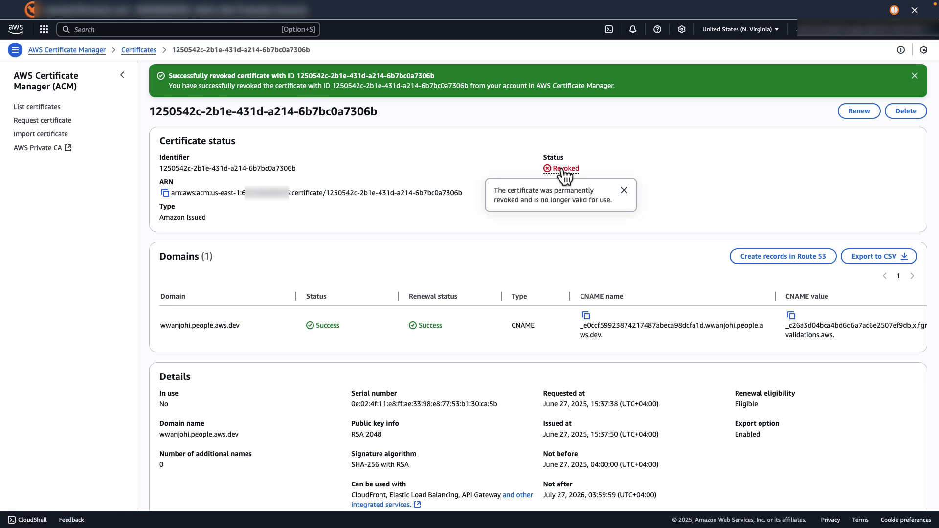